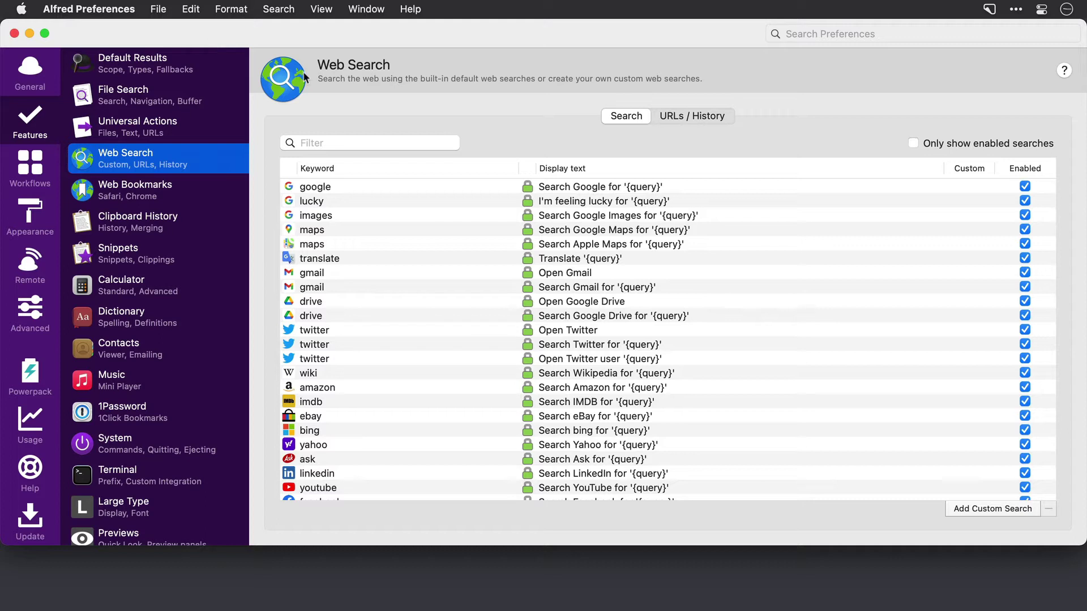
pyautogui.click(411, 186)
pyautogui.click(402, 388)
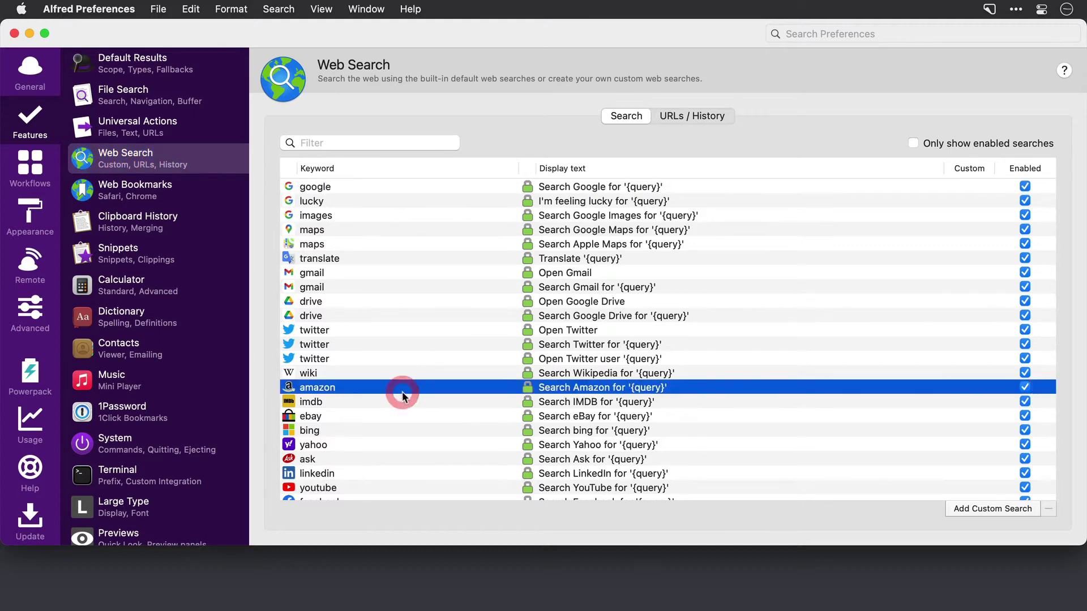
pyautogui.scroll(-5, 402, 391)
pyautogui.click(368, 283)
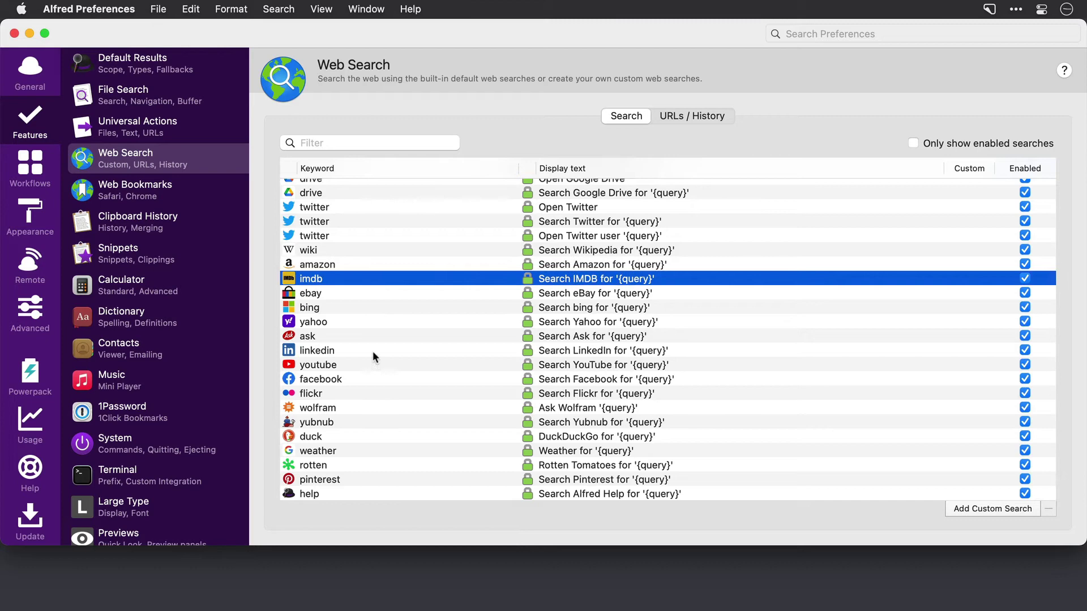
pyautogui.click(366, 396)
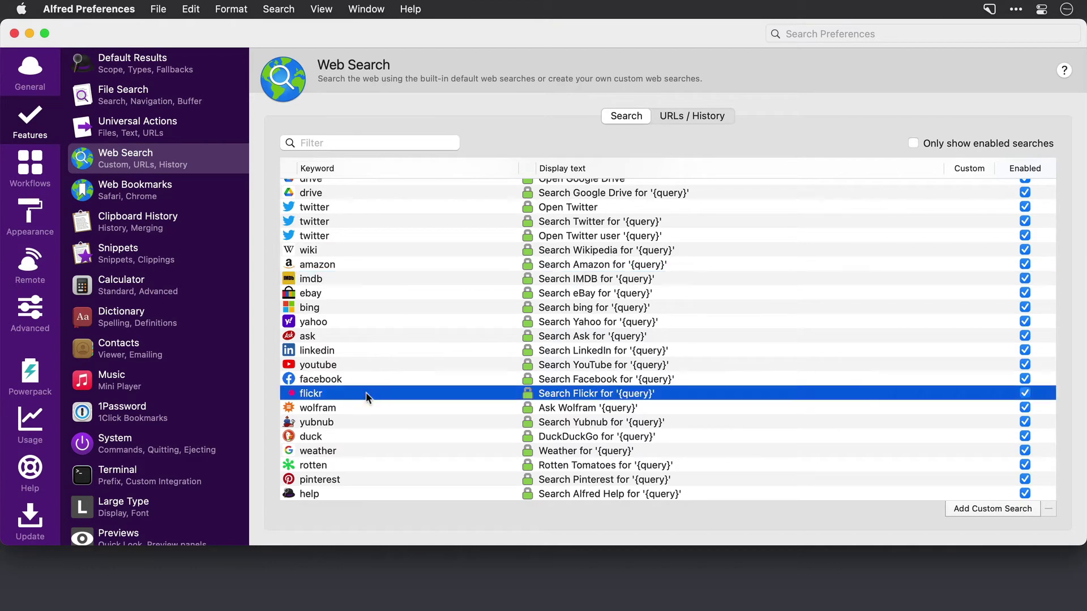
pyautogui.click(367, 480)
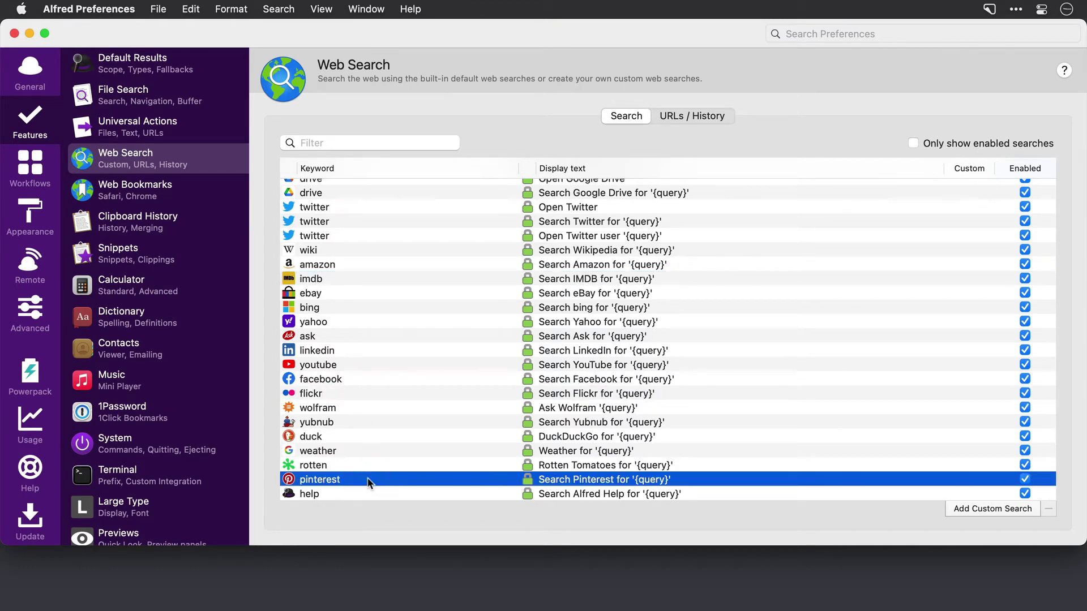
pyautogui.scroll(5, 367, 480)
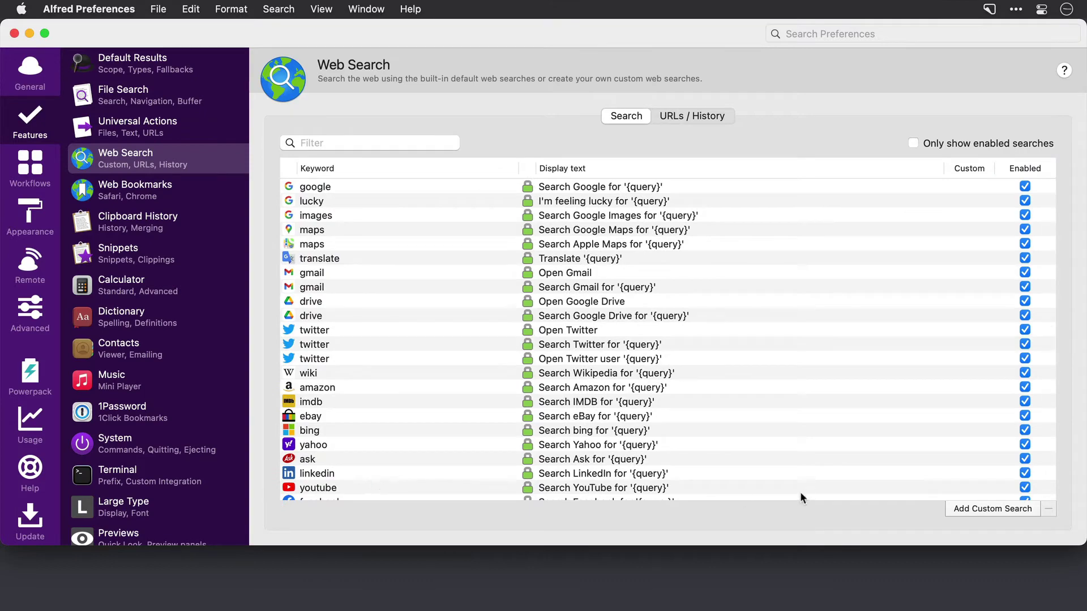
# Create a custom search for screencastsonline.com using its looked-up SearchAction URL and title.
pyautogui.click(983, 509)
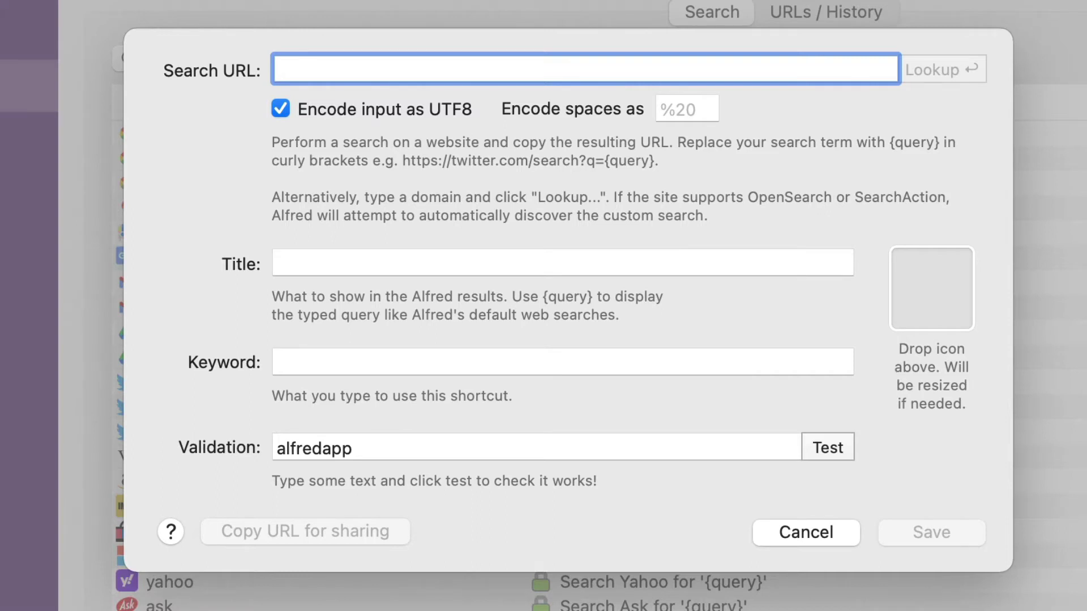
pyautogui.write('screencastsonl')
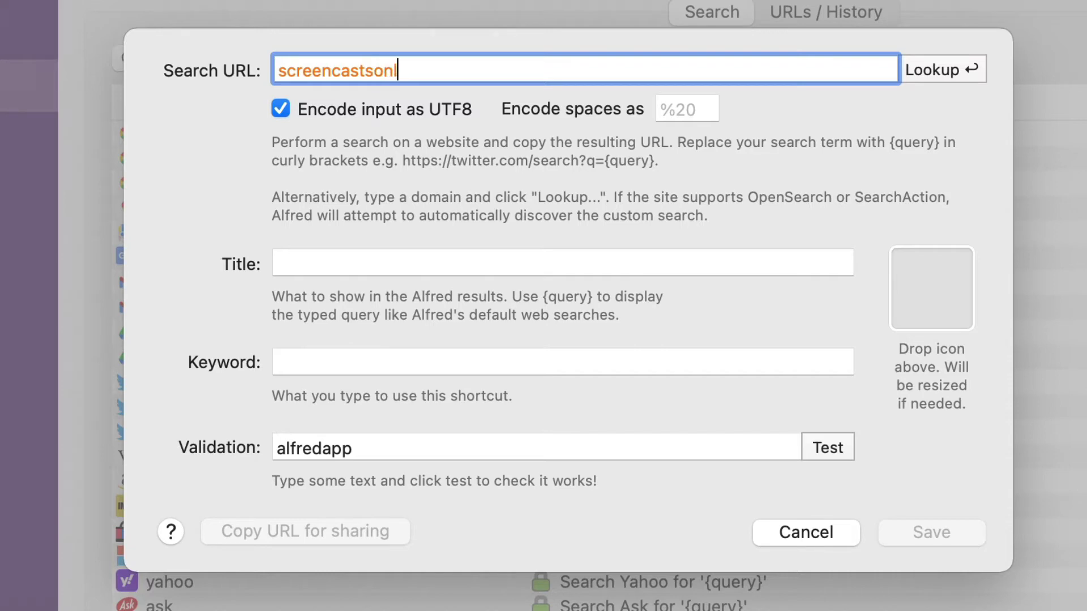
pyautogui.write('ine.com')
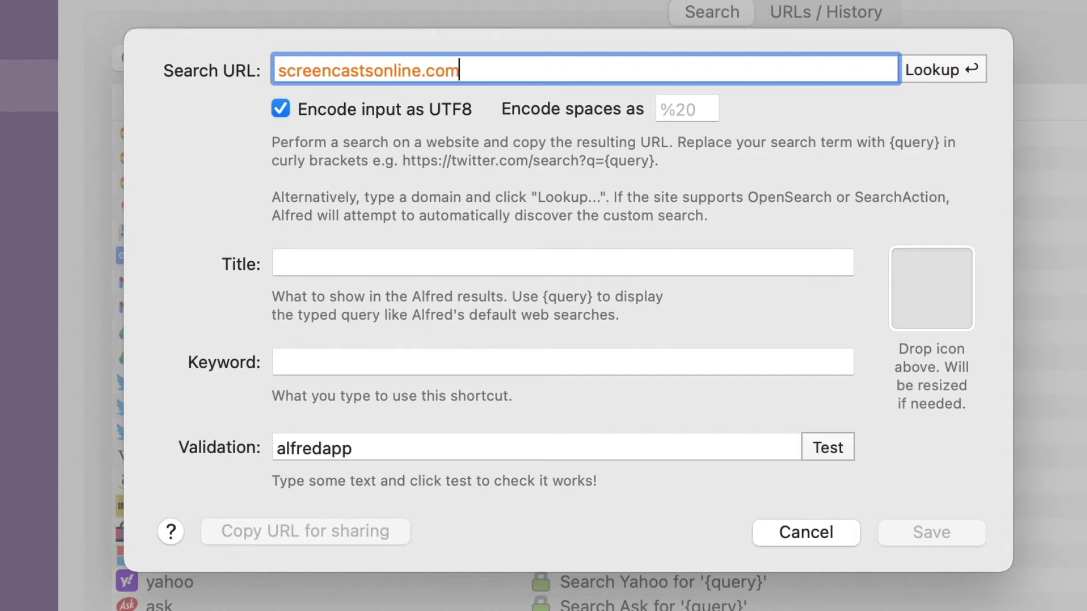
pyautogui.click(946, 62)
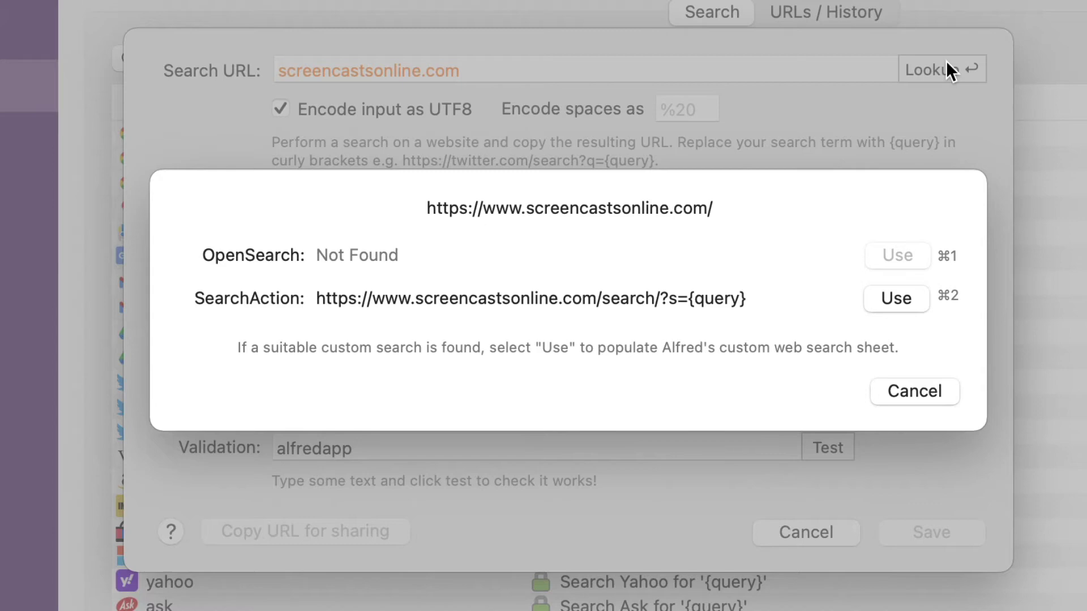
pyautogui.click(896, 297)
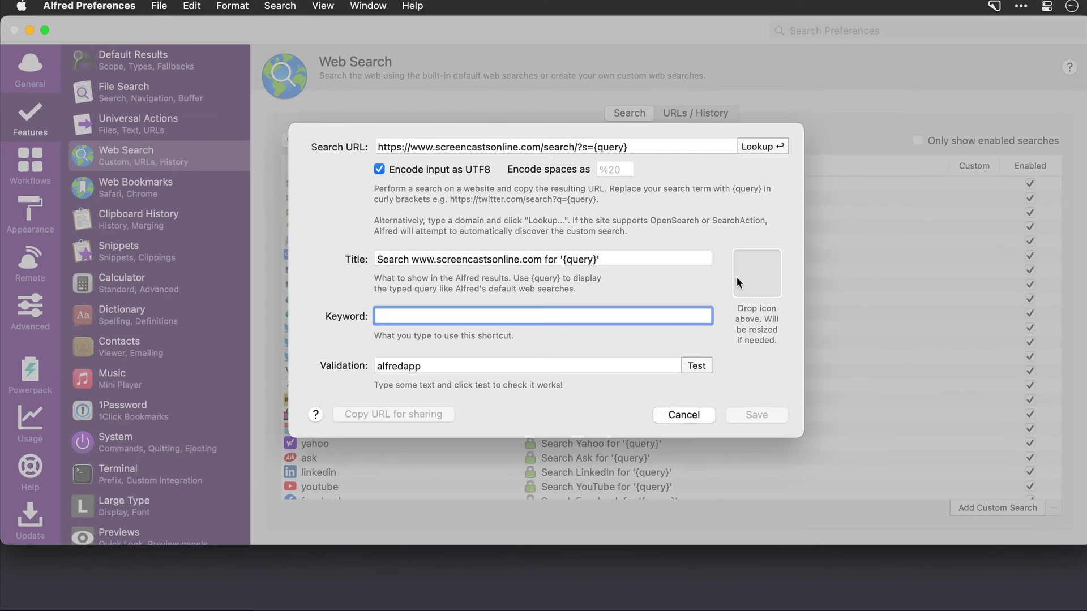
# Search ScreenCastsOnline in Safari for alfredapp to reveal the results URL, then return to Alfred.
pyautogui.press('super+Tab')
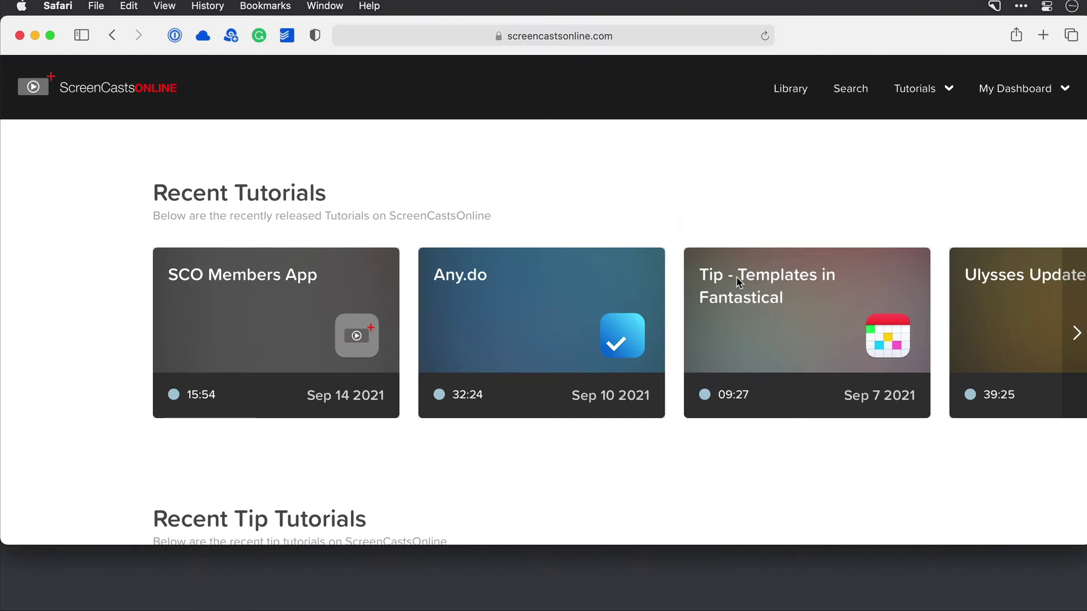
pyautogui.click(853, 89)
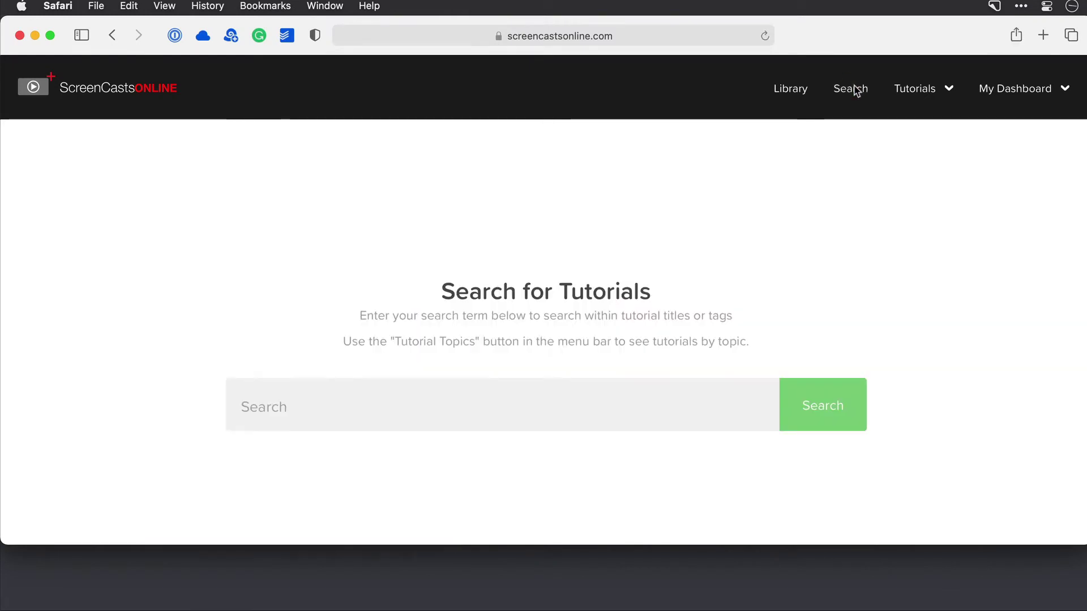
pyautogui.click(401, 399)
pyautogui.write('alfredapp')
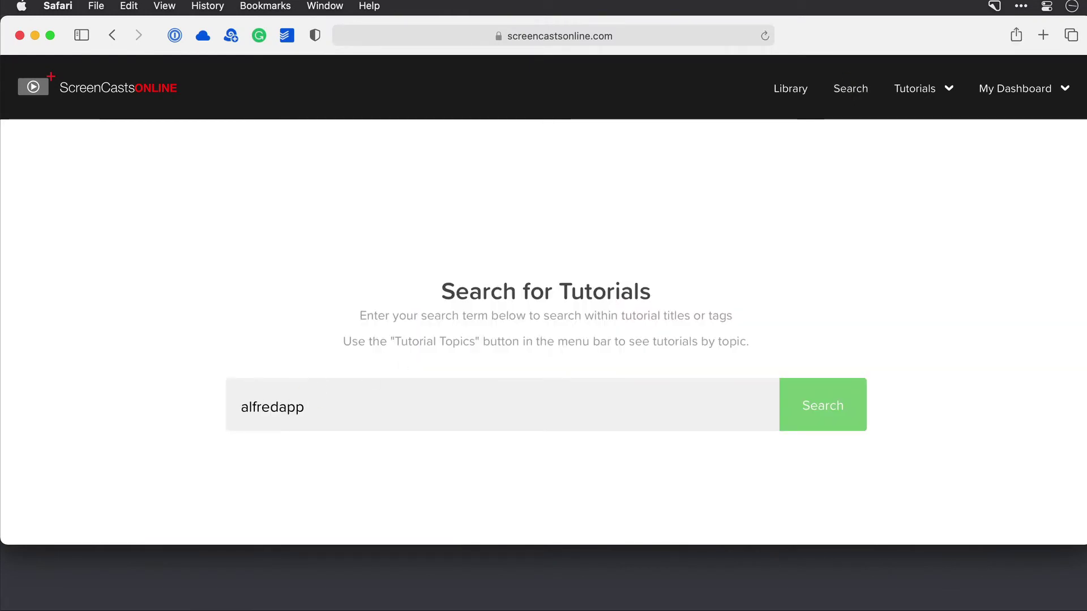
pyautogui.press('Return')
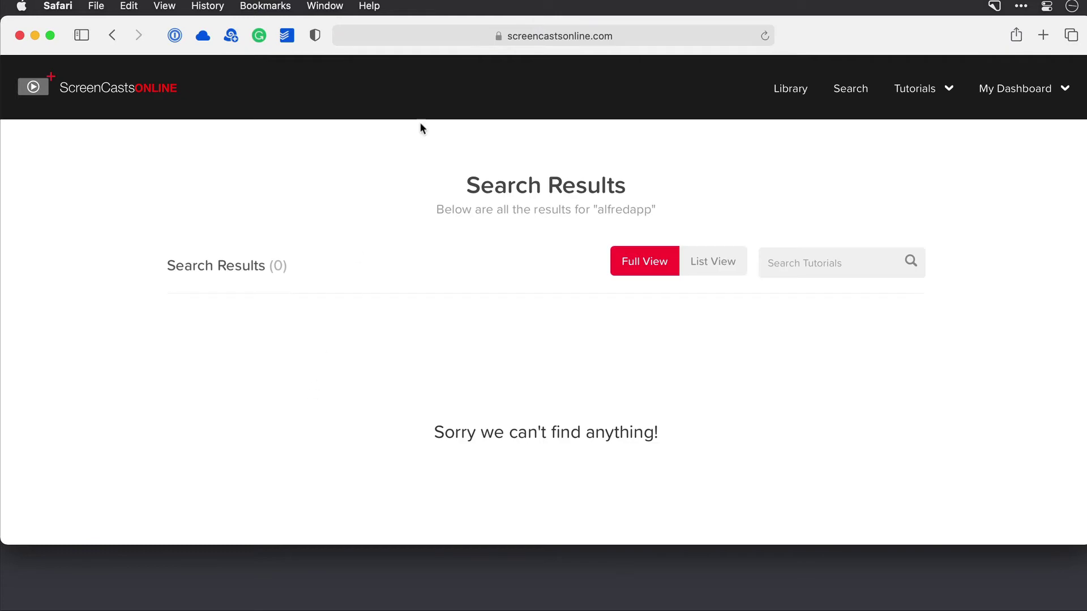
pyautogui.click(458, 45)
pyautogui.press('super+c')
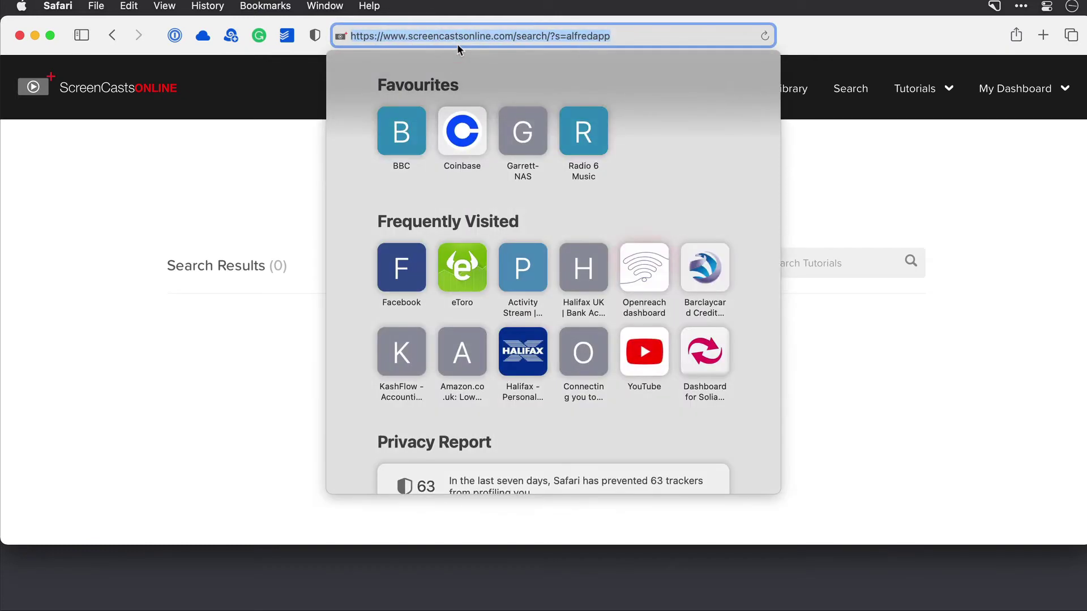
pyautogui.press('super+Tab')
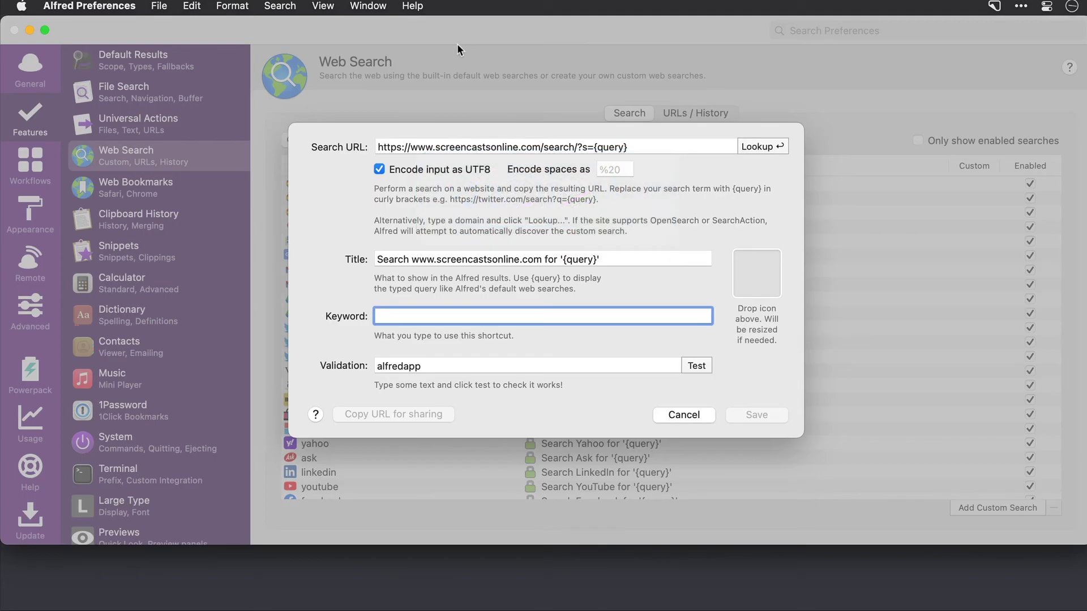
# Paste the copied results URL and replace its trailing alfredapp with {query}.
pyautogui.tripleClick(610, 146)
pyautogui.press('super+v')
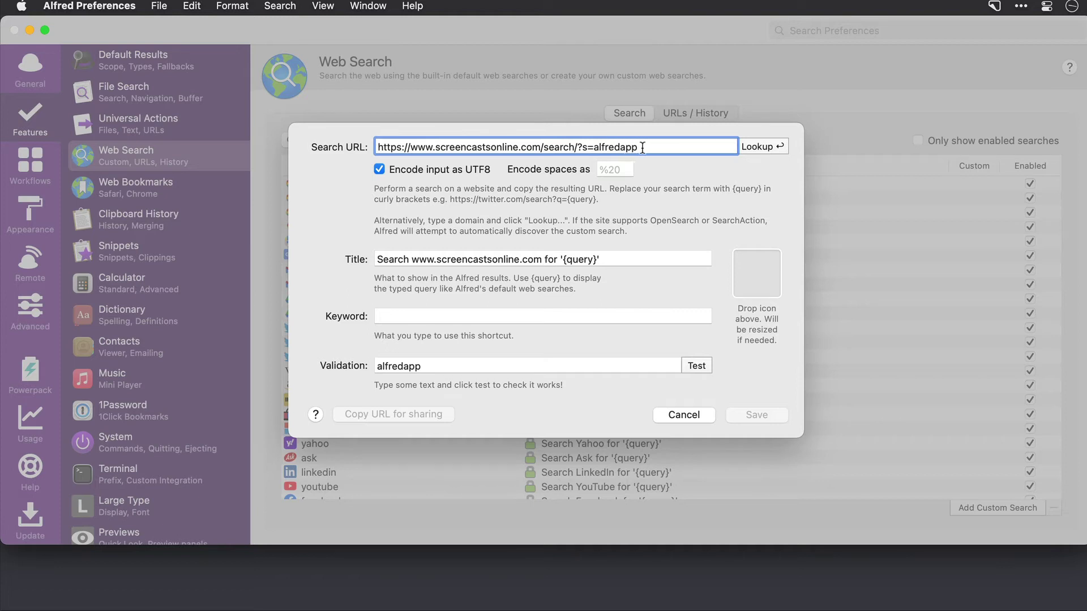
pyautogui.moveTo(642, 147); pyautogui.dragTo(594, 147)
pyautogui.write('{query}')
pyautogui.click(574, 198)
# Replace the default title with 'ScreenCasts Online Search' and enter sco as the keyword.
pyautogui.click(606, 258)
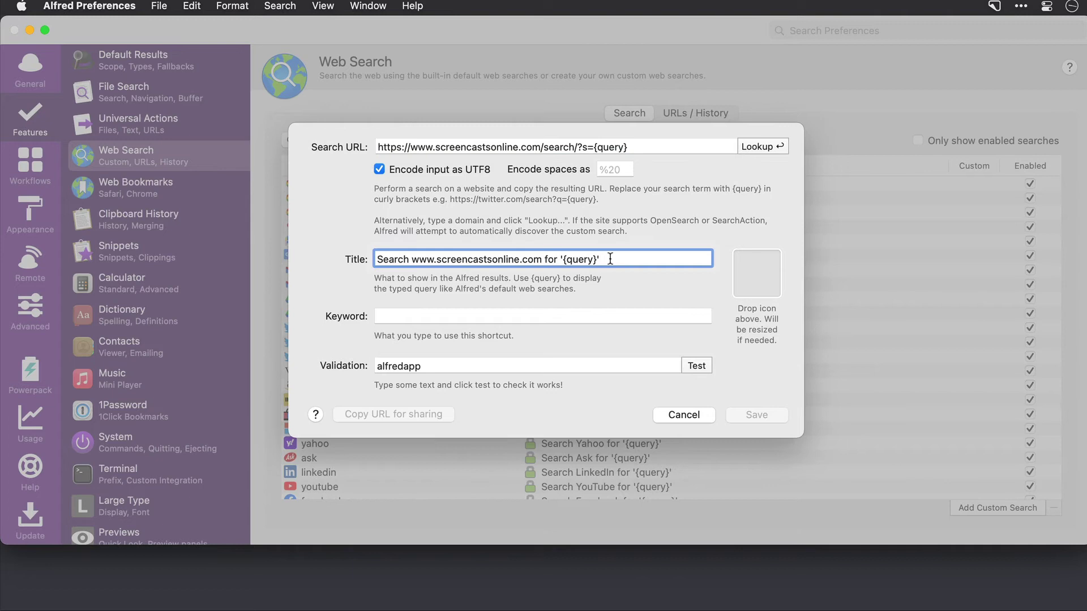
pyautogui.moveTo(597, 259); pyautogui.dragTo(298, 249)
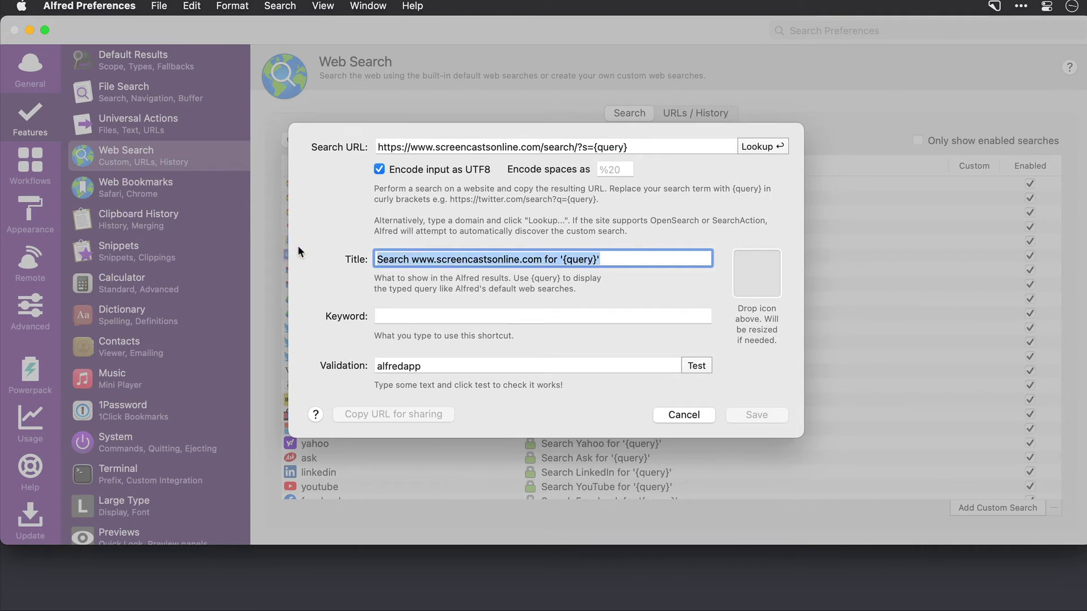
pyautogui.write('ScreenCasts O')
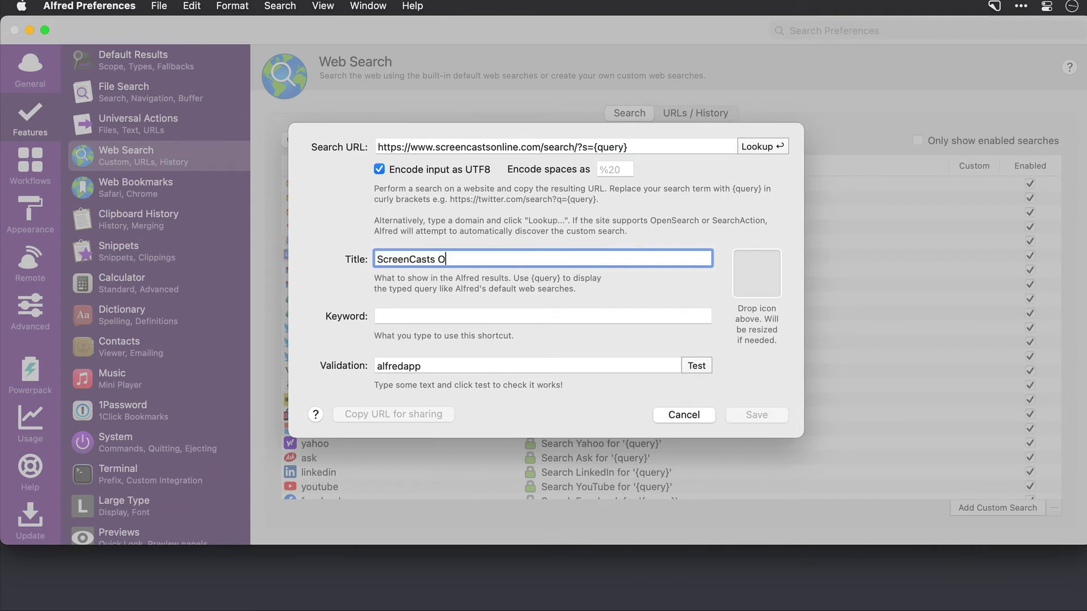
pyautogui.write('nline Search')
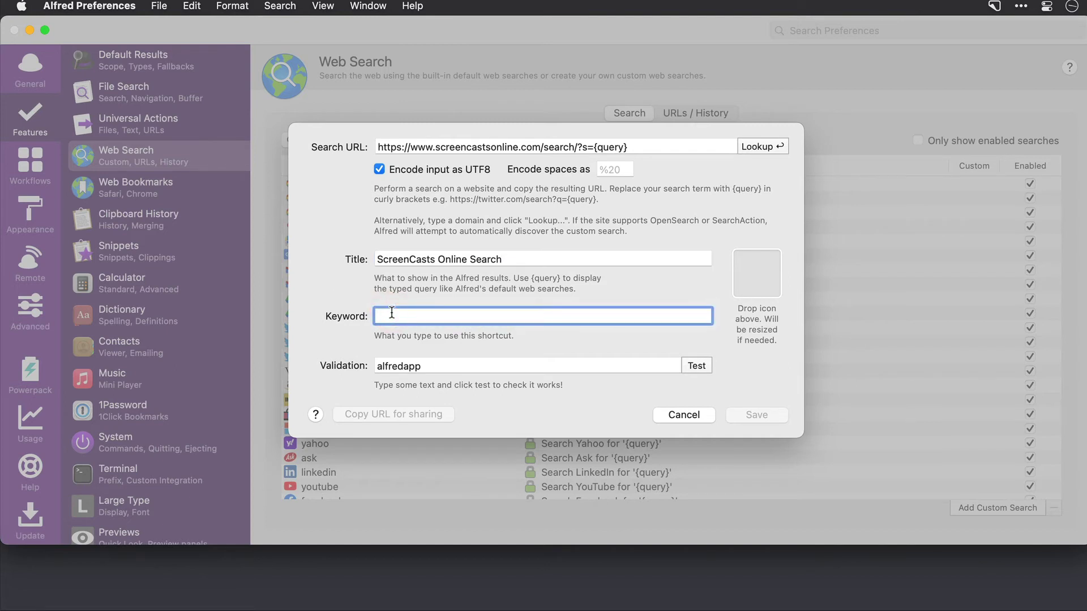
pyautogui.write('sco')
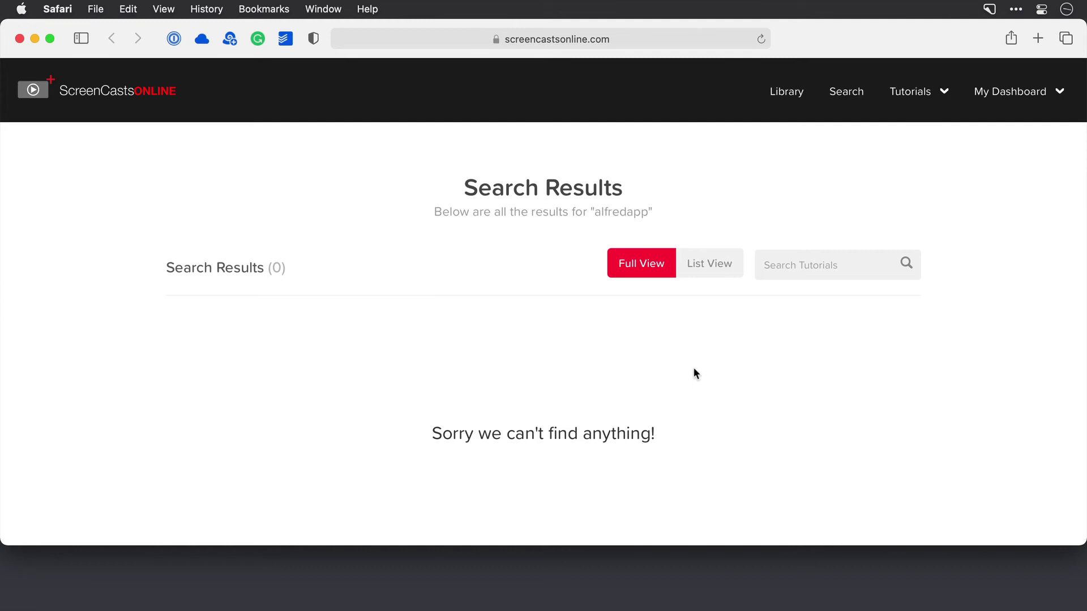
# Back in Alfred Preferences, save the sco custom search.
pyautogui.press('super+Tab')
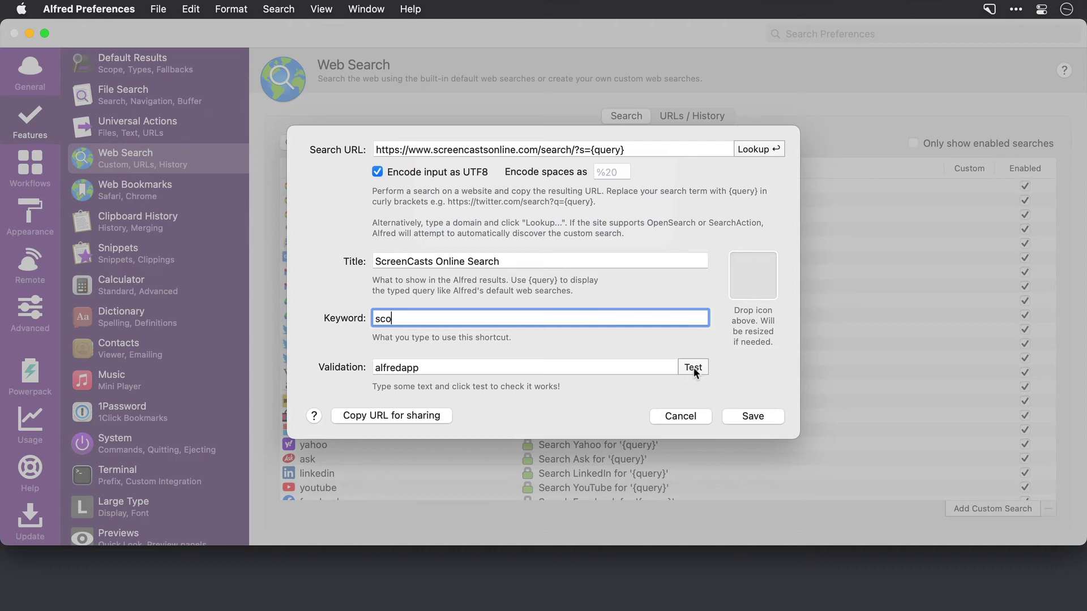
pyautogui.click(747, 423)
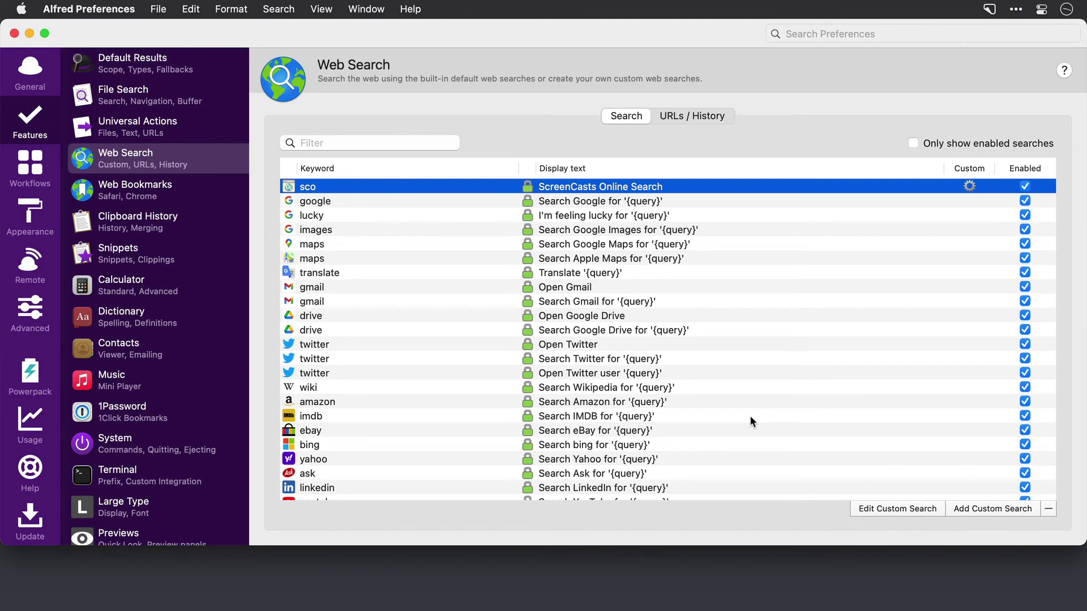
# Enable the sco search and check its settings twice, cancelling without changes.
pyautogui.click(1024, 186)
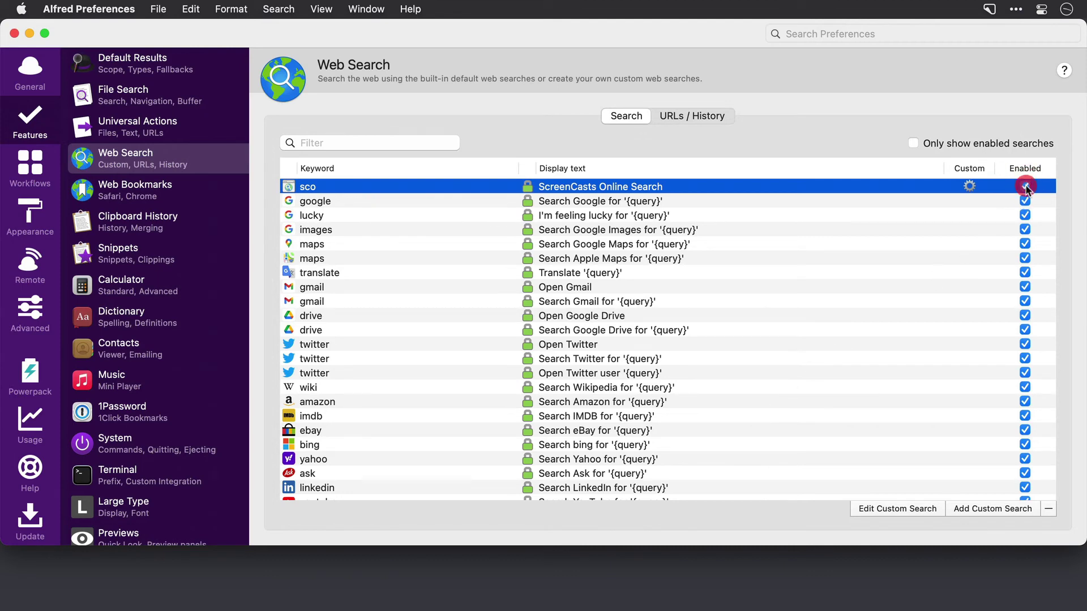
pyautogui.click(968, 186)
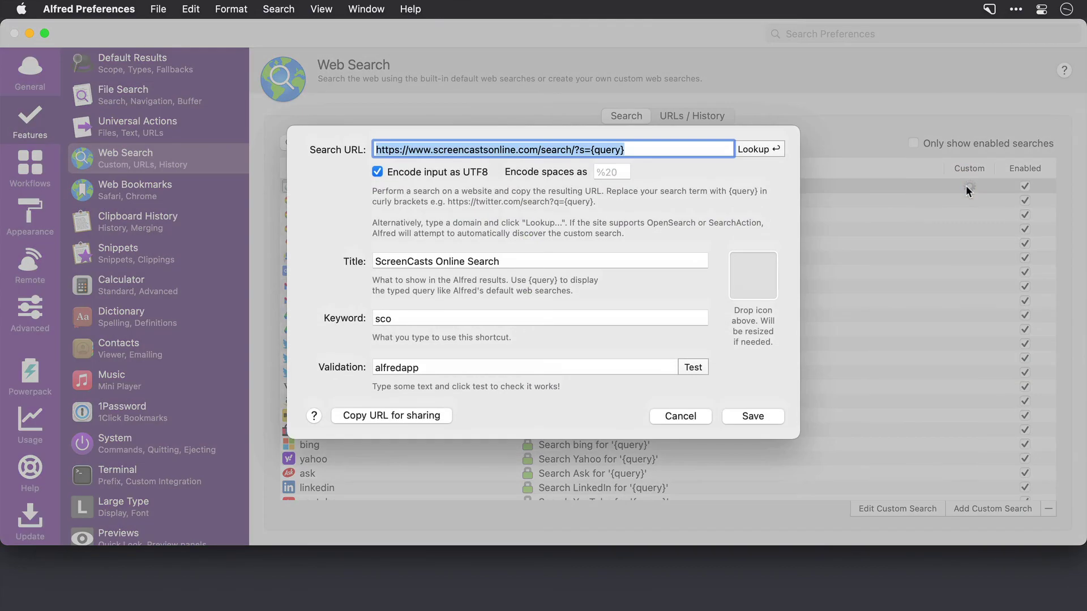
pyautogui.click(686, 415)
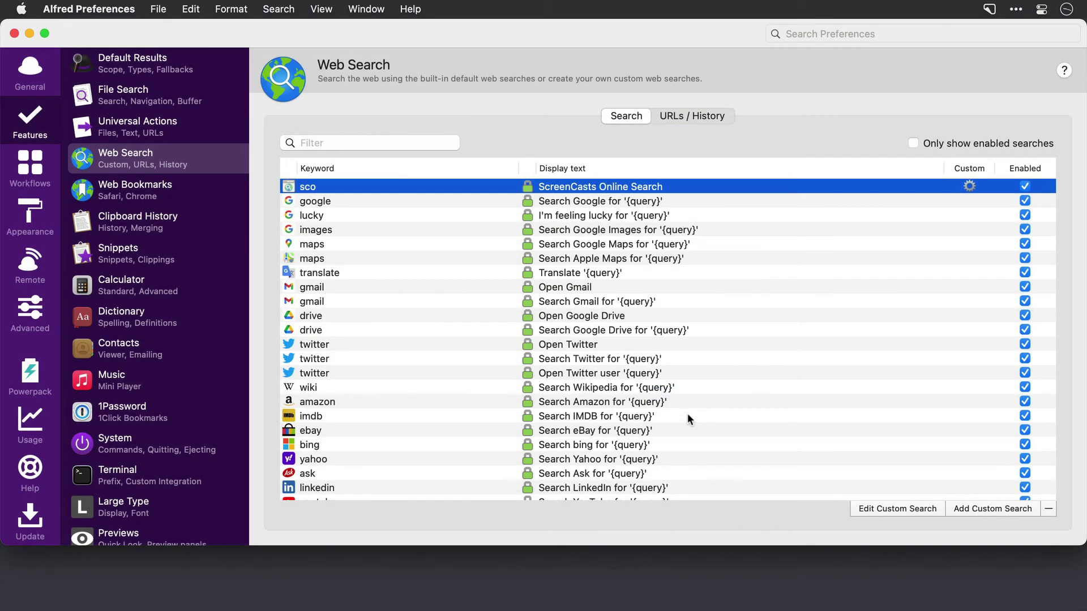
pyautogui.click(892, 510)
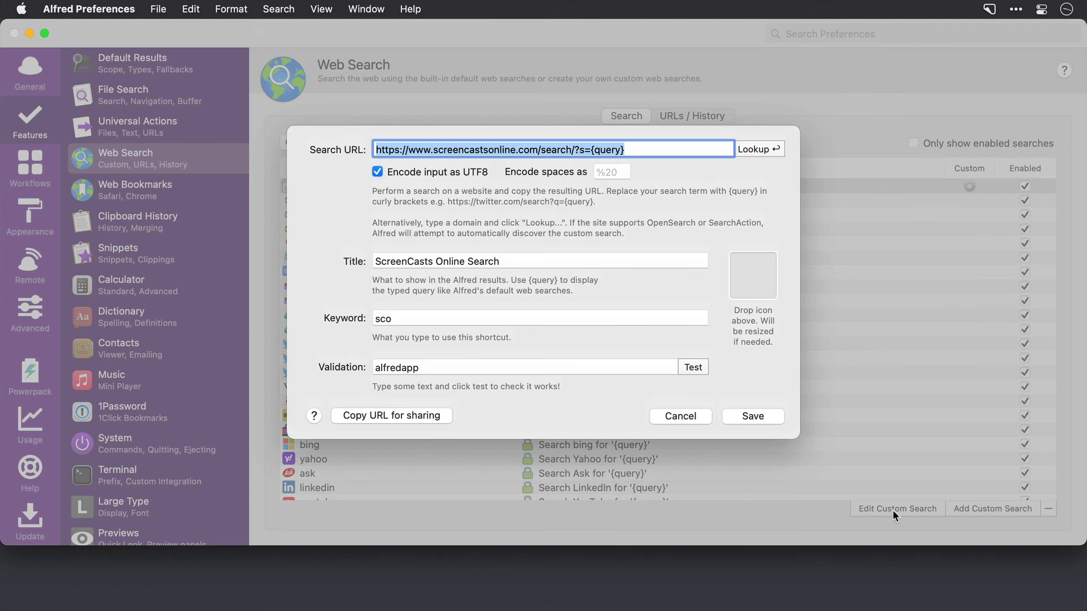
pyautogui.click(705, 417)
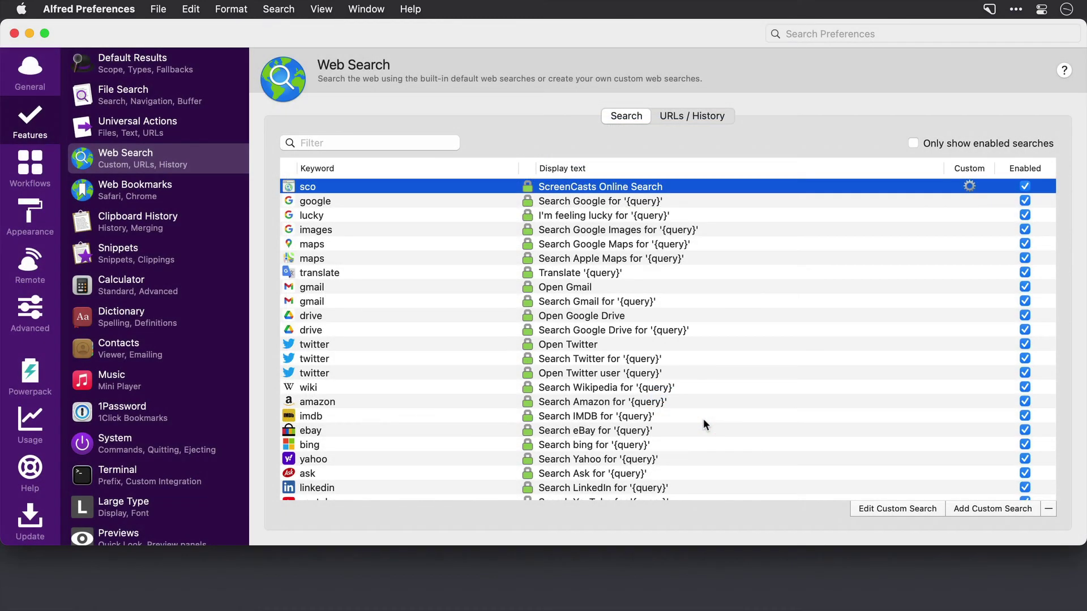
# Bring up the Alfred bar with Option-Space and enter 'sco alfredapp'.
pyautogui.hotkey('alt', 'space')
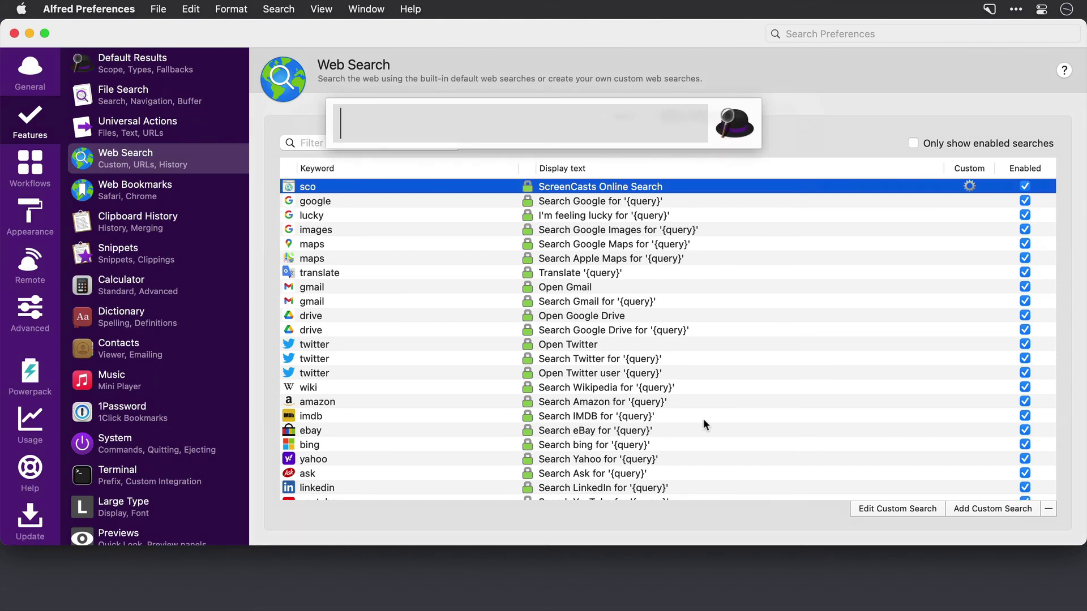
pyautogui.write('sco')
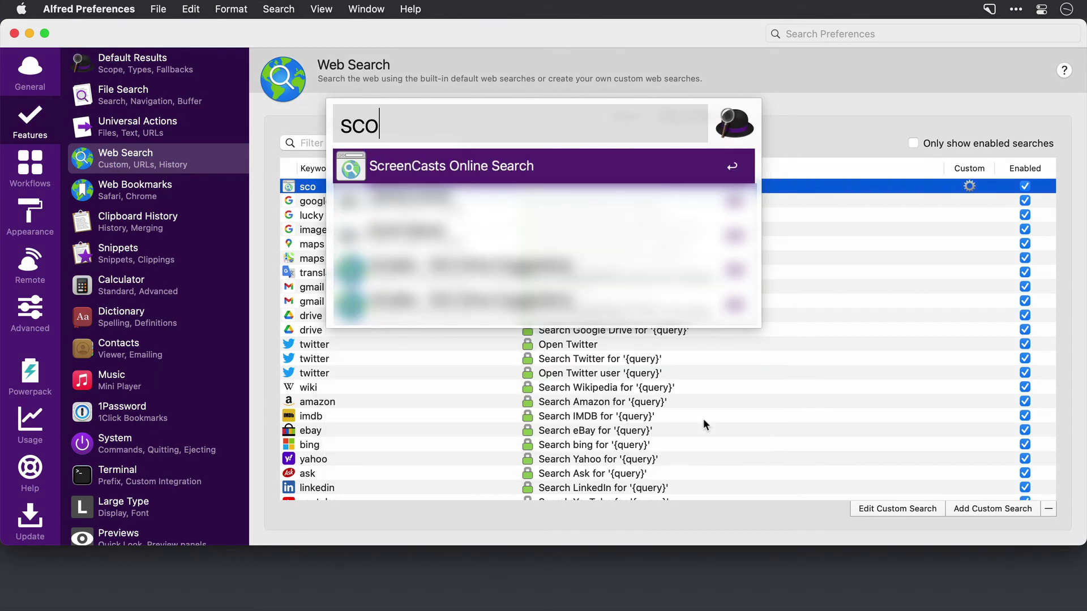
pyautogui.write(' alfredapp')
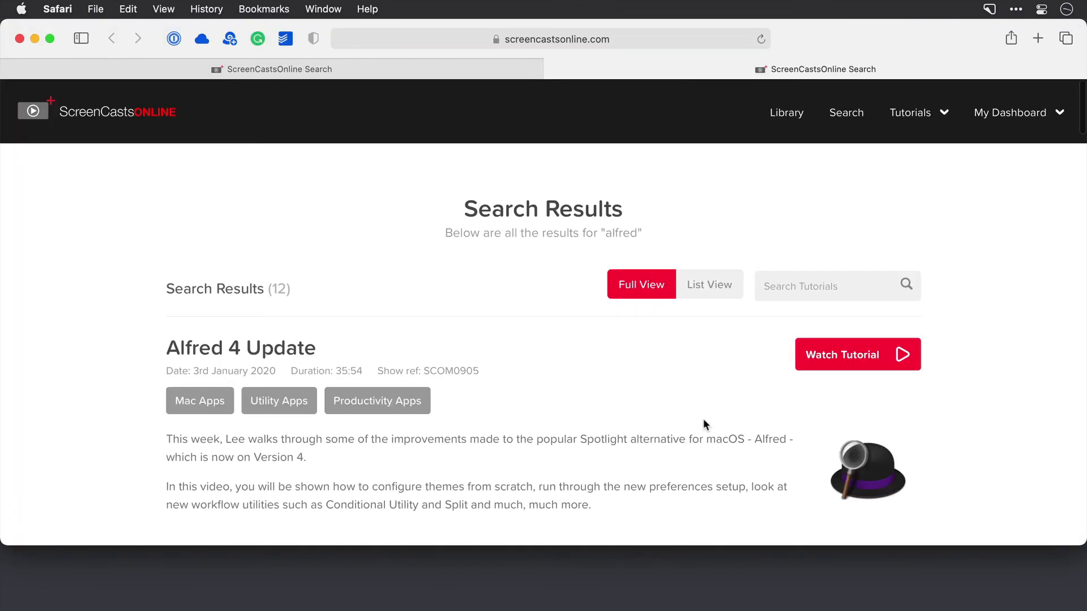
pyautogui.scroll(-20, 702, 420)
pyautogui.scroll(20, 703, 418)
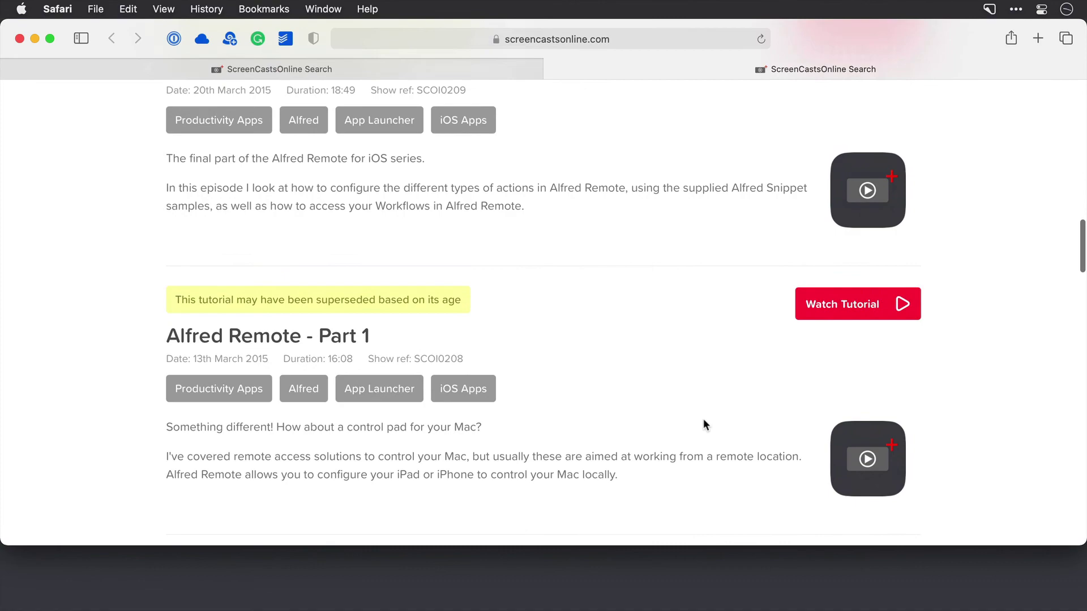